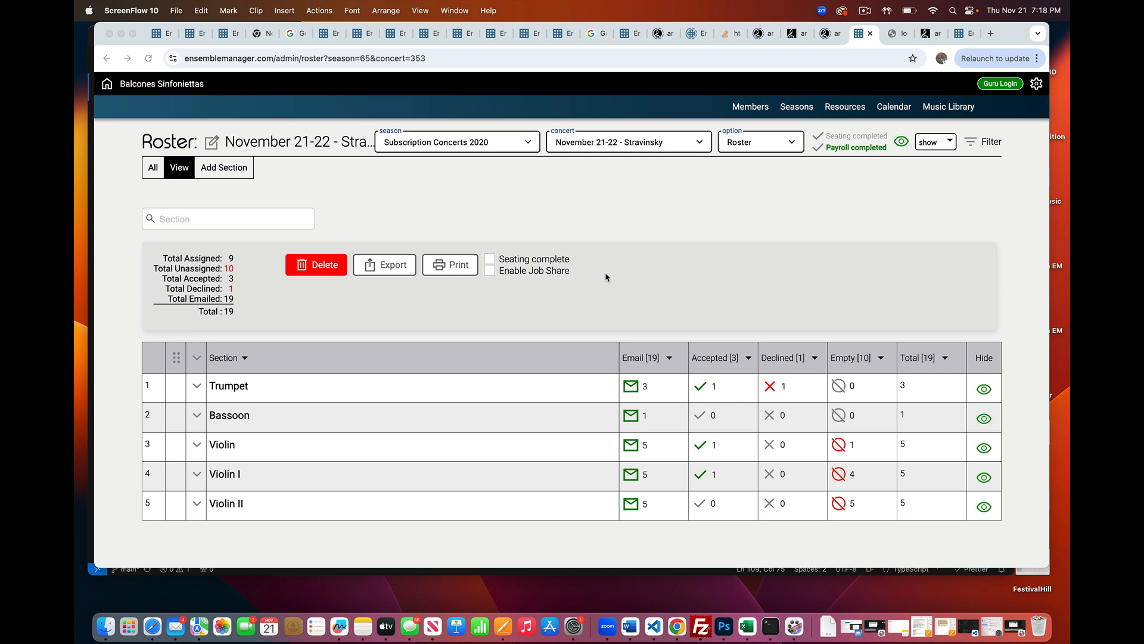
Enable Job Share for the November 21-22 - Stravinsky roster
click(493, 278)
click(490, 271)
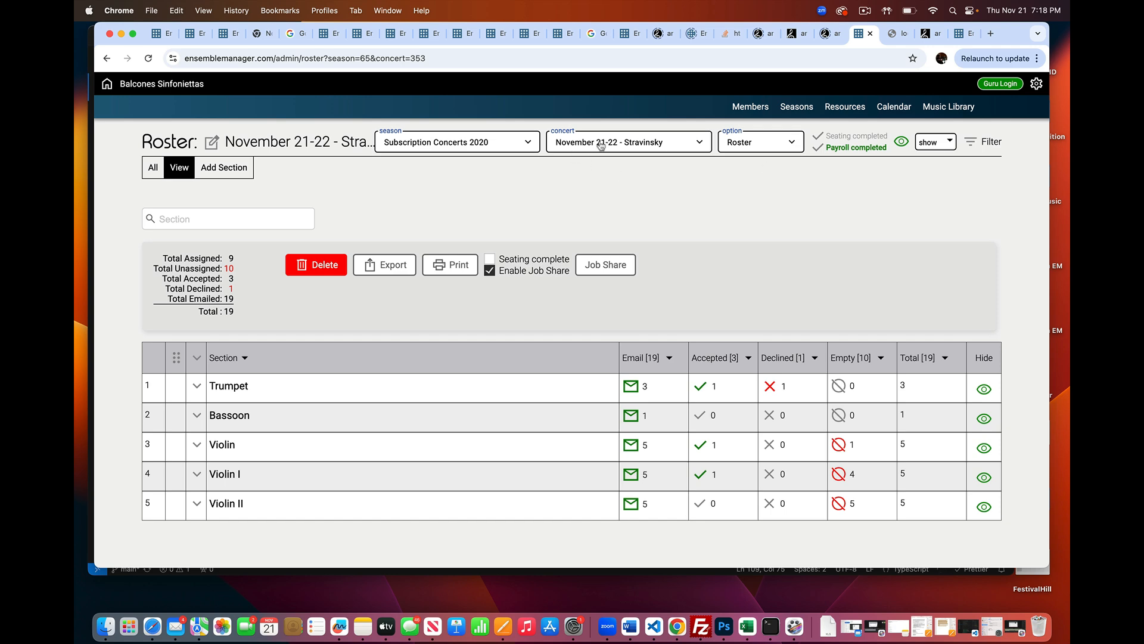
Check the concert's scheduled services in its calendar, and return to the roster
click(753, 146)
click(751, 187)
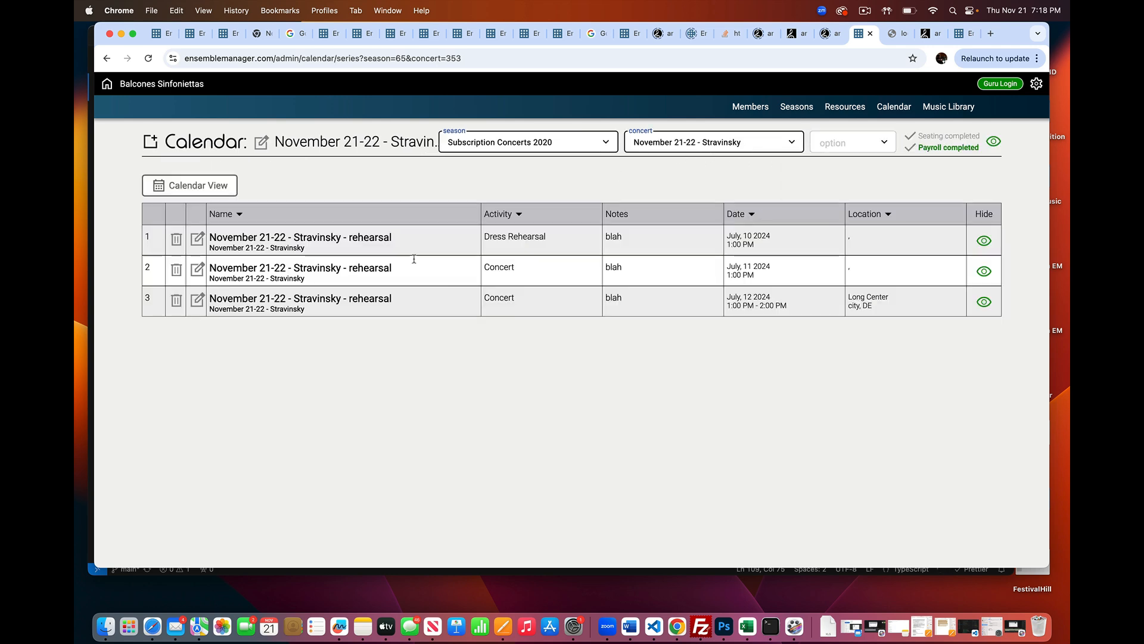
click(834, 145)
click(827, 163)
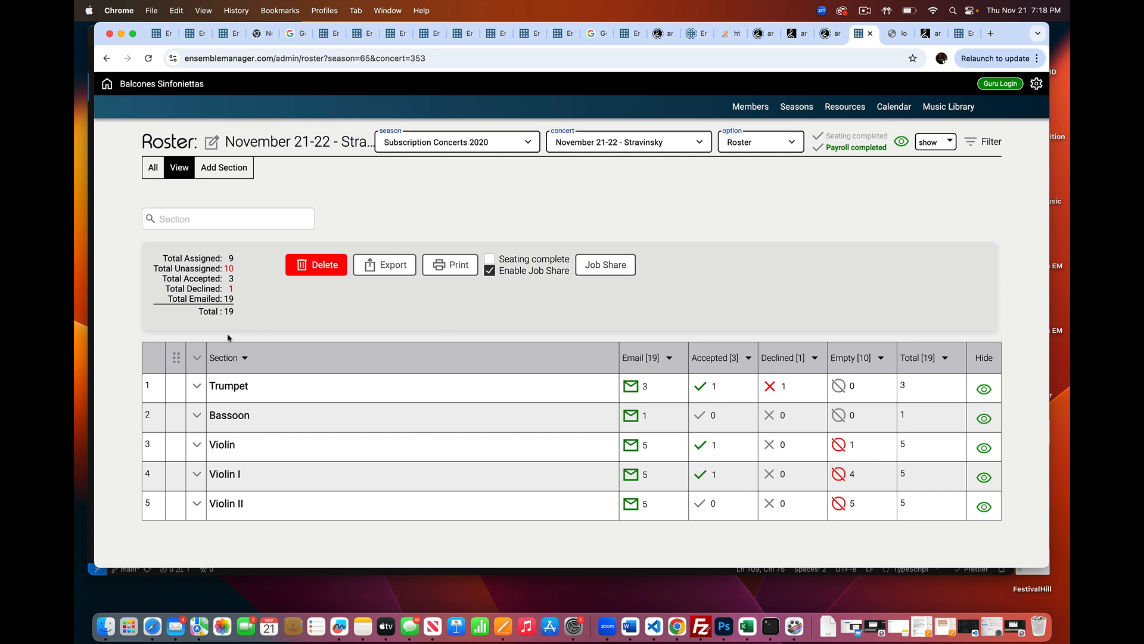
Open the Trumpet section for editing and review the service statuses of its chairs
click(197, 388)
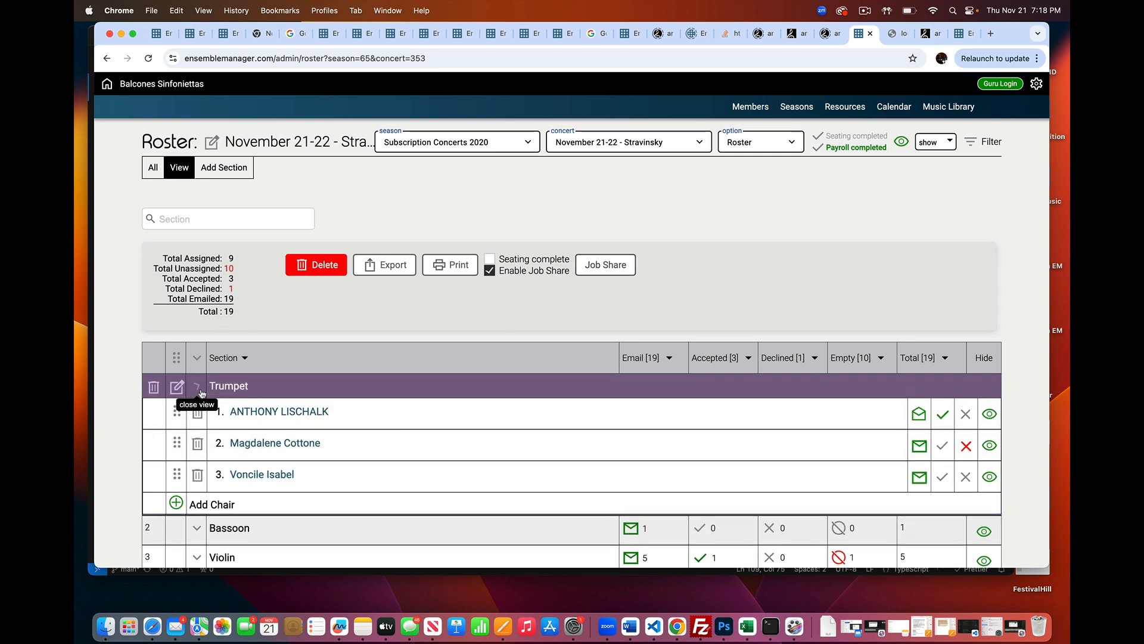
click(175, 388)
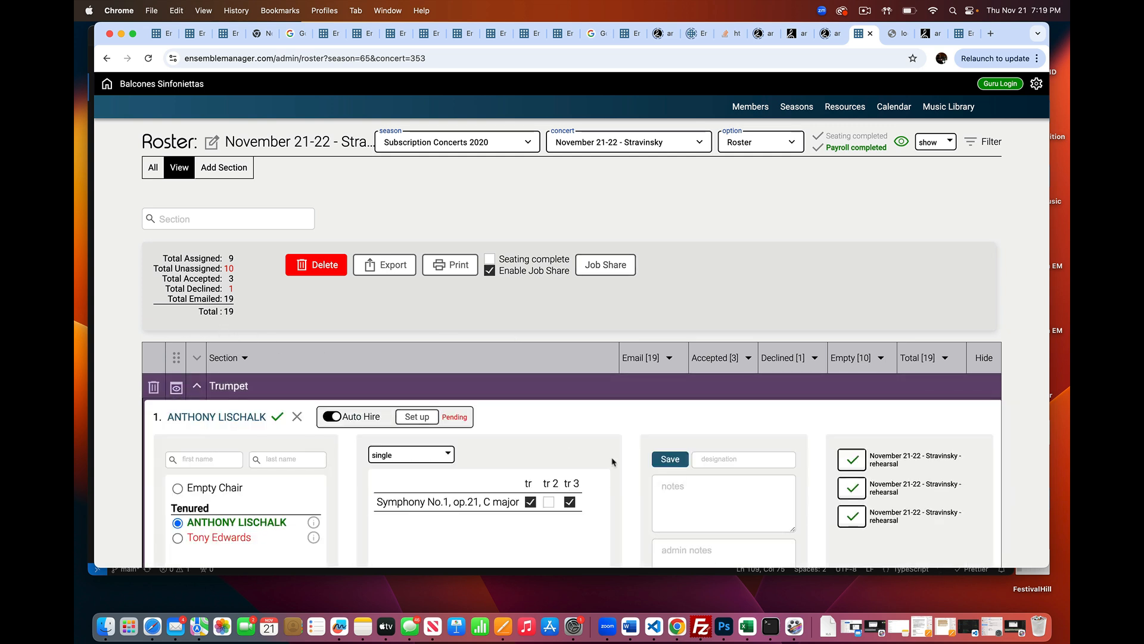
scroll(708, 465, down, 1)
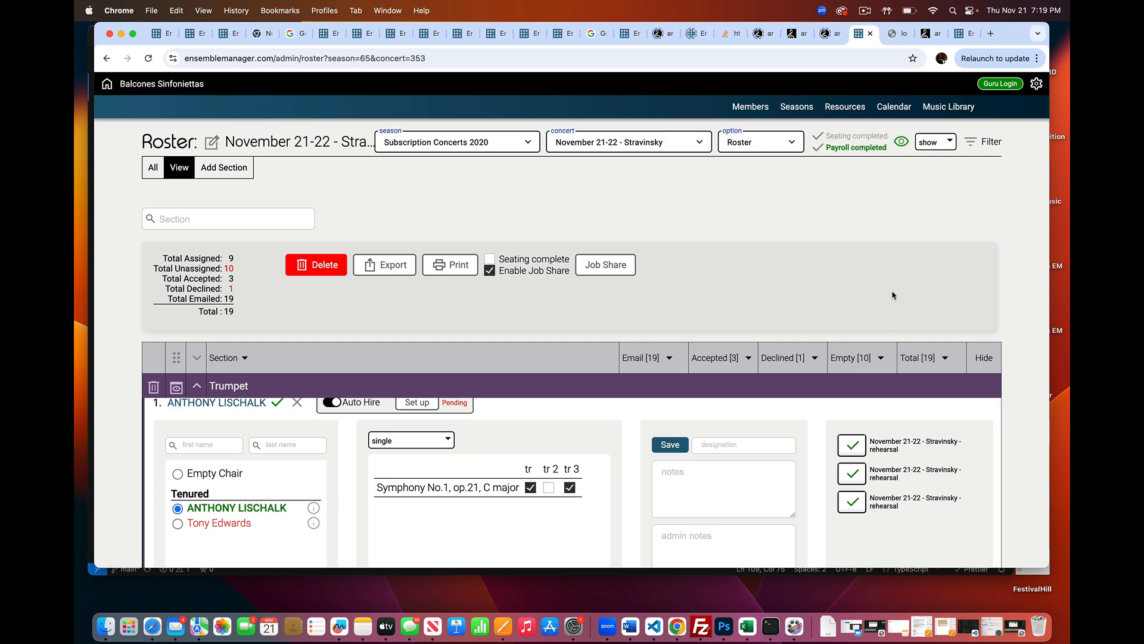
scroll(881, 382, down, 5)
scroll(888, 367, down, 5)
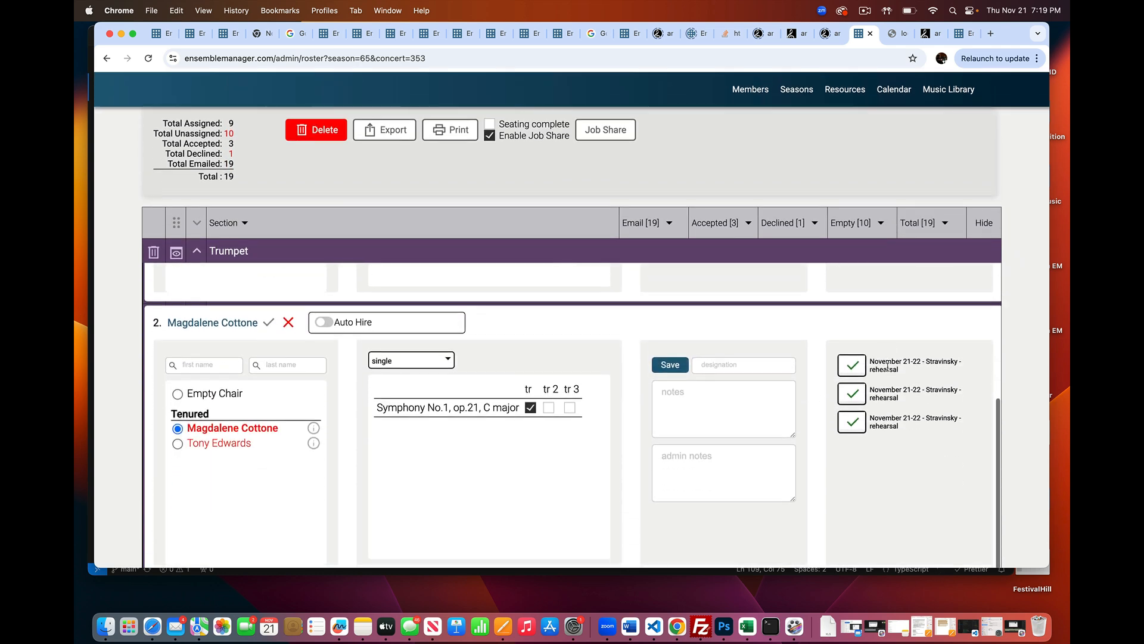
scroll(887, 370, up, 3)
scroll(888, 371, up, 5)
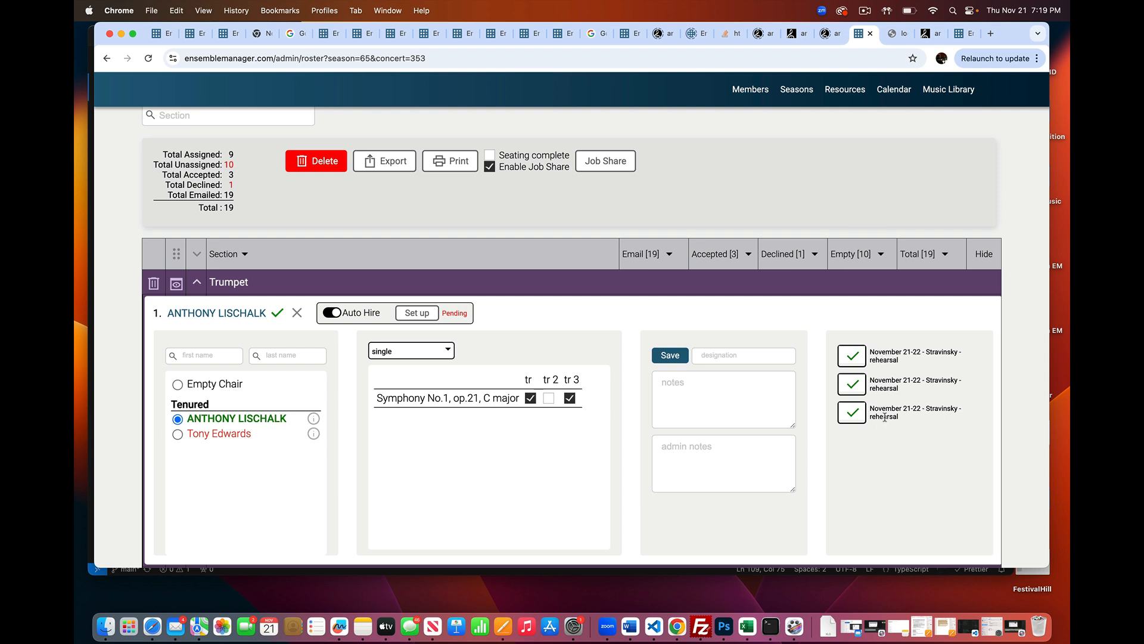
scroll(856, 475, down, 6)
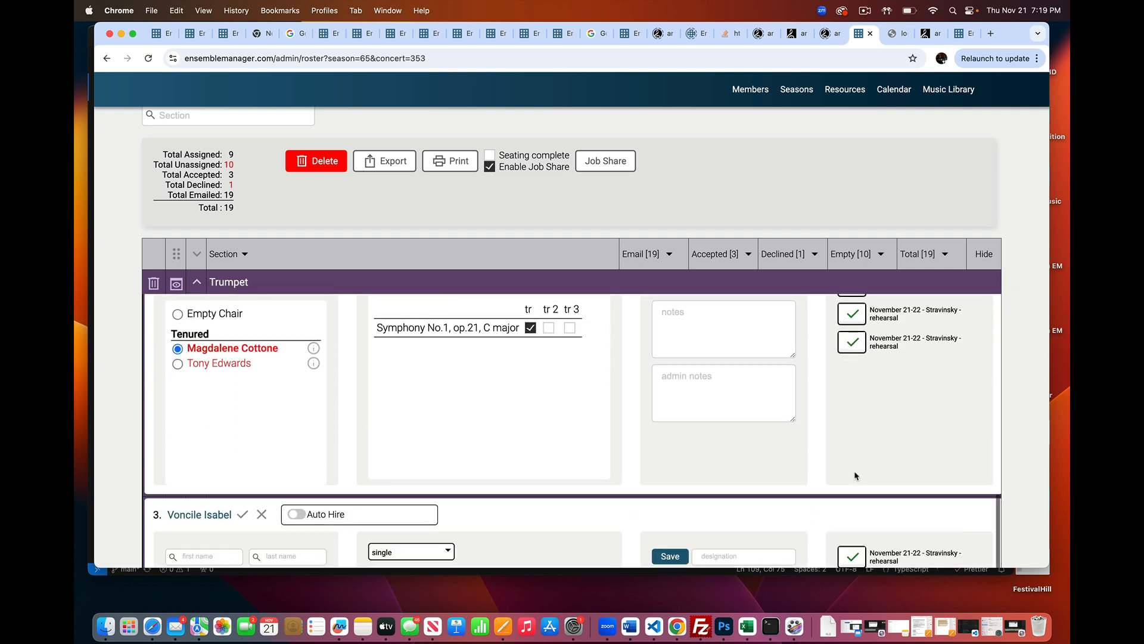
scroll(856, 476, down, 3)
scroll(855, 475, up, 10)
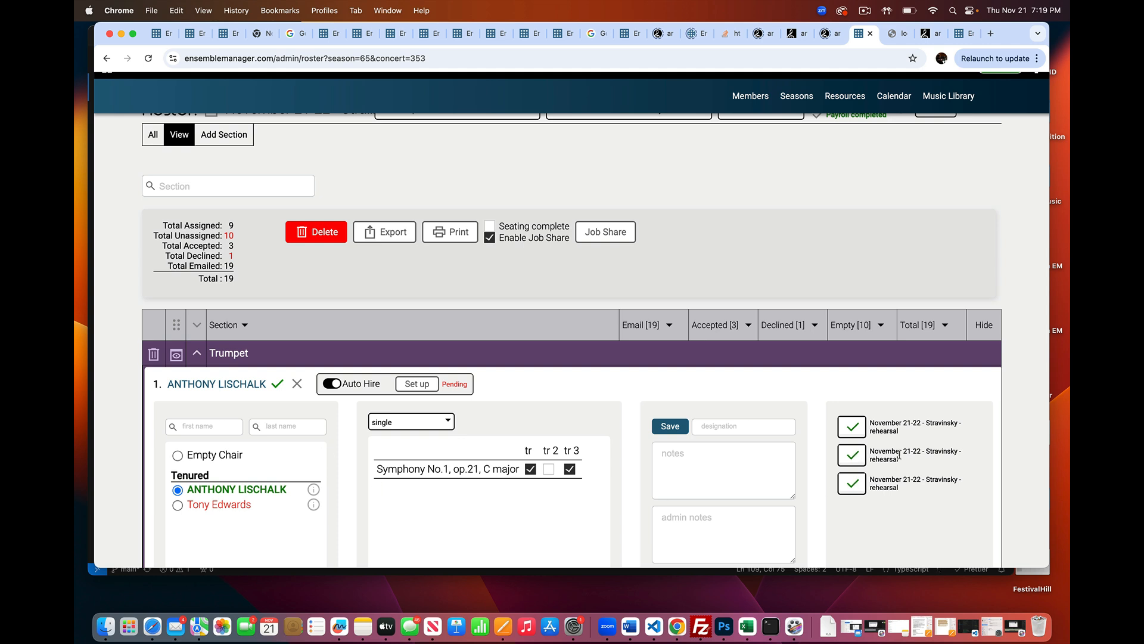
Mark the second service of the first trumpet chair as declined, and set it back to accepted
click(854, 460)
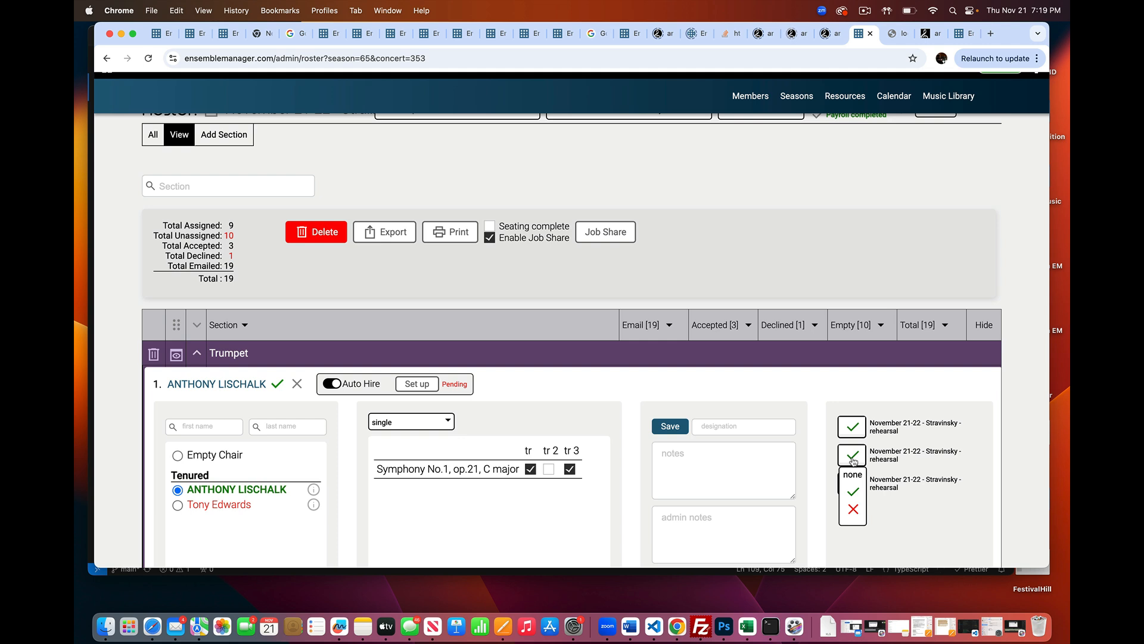
click(853, 509)
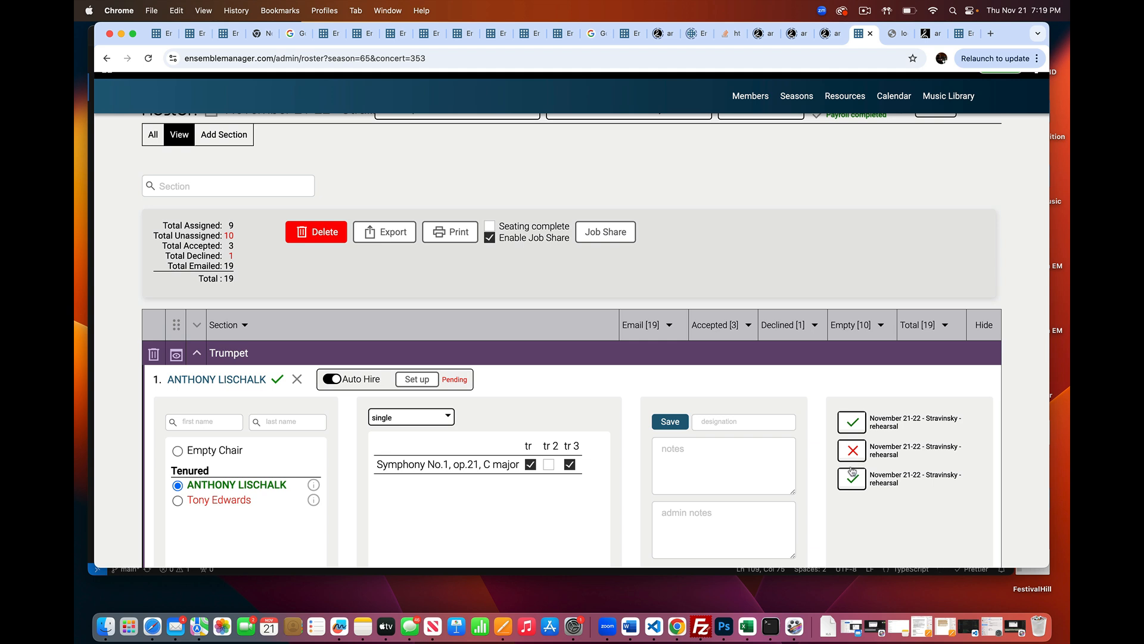
click(857, 452)
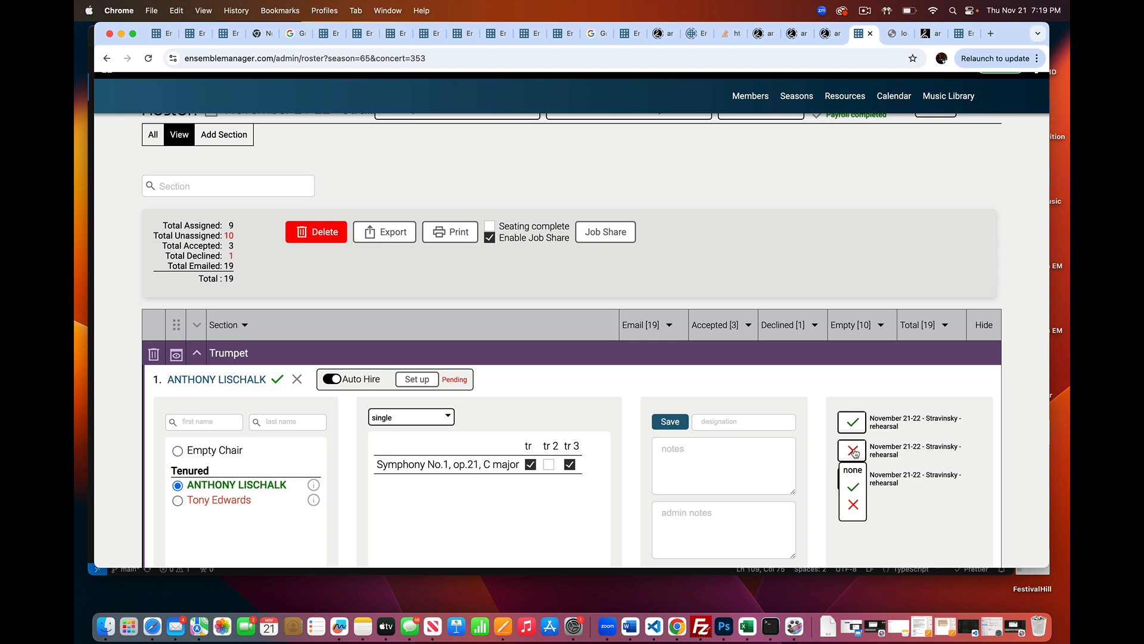
click(854, 487)
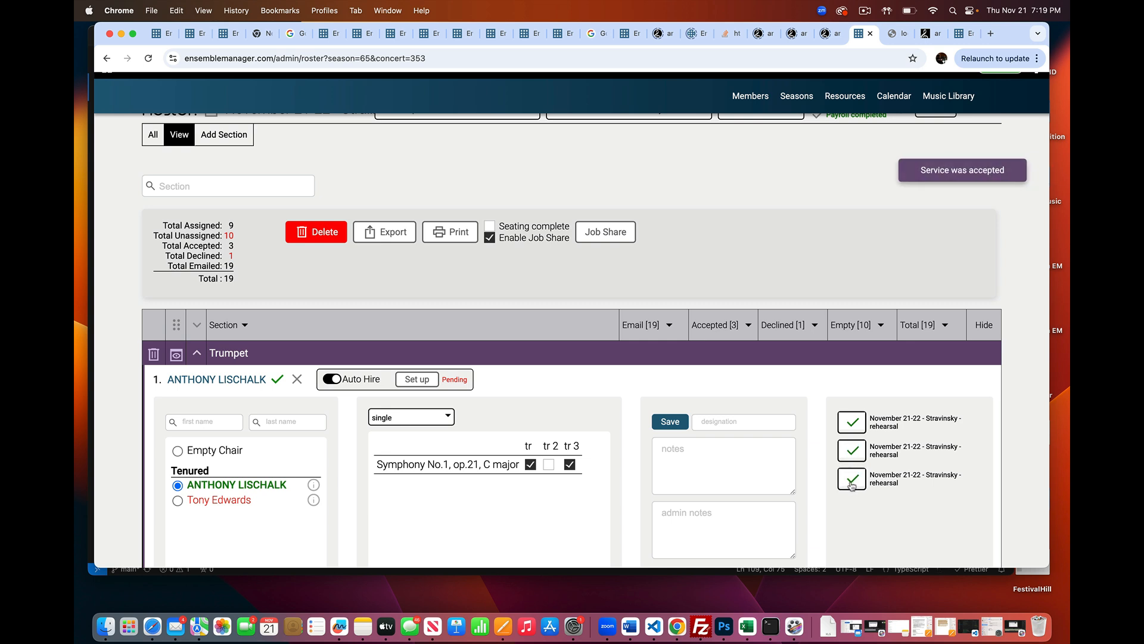
Set the third service of the first trumpet chair to none
click(853, 484)
click(853, 502)
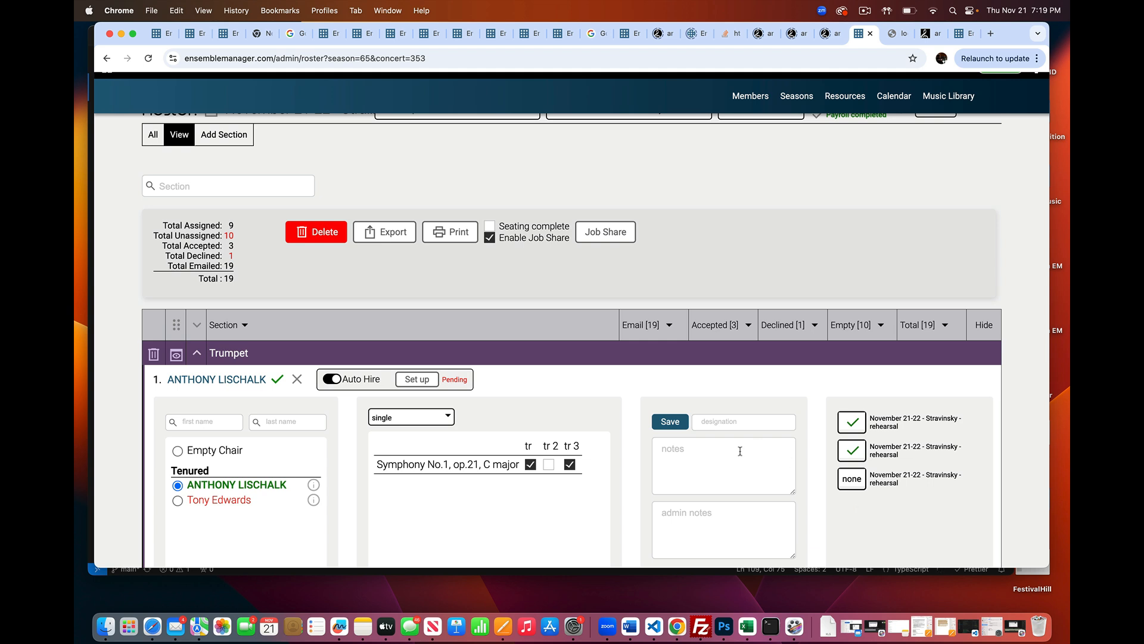
scroll(834, 496, down, 1)
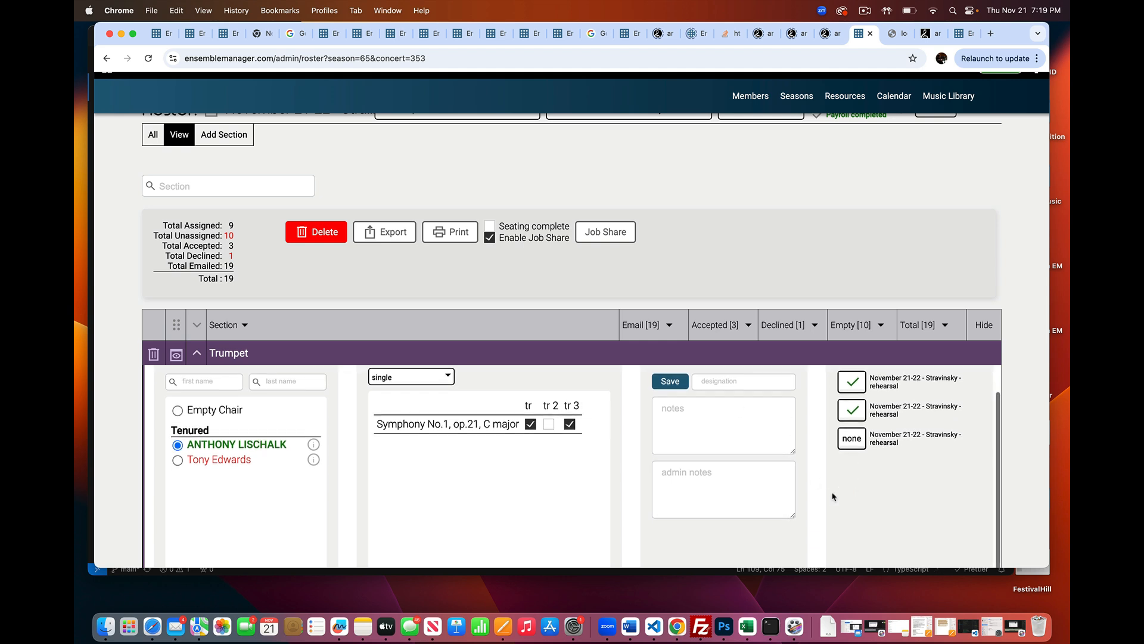
scroll(833, 496, up, 1)
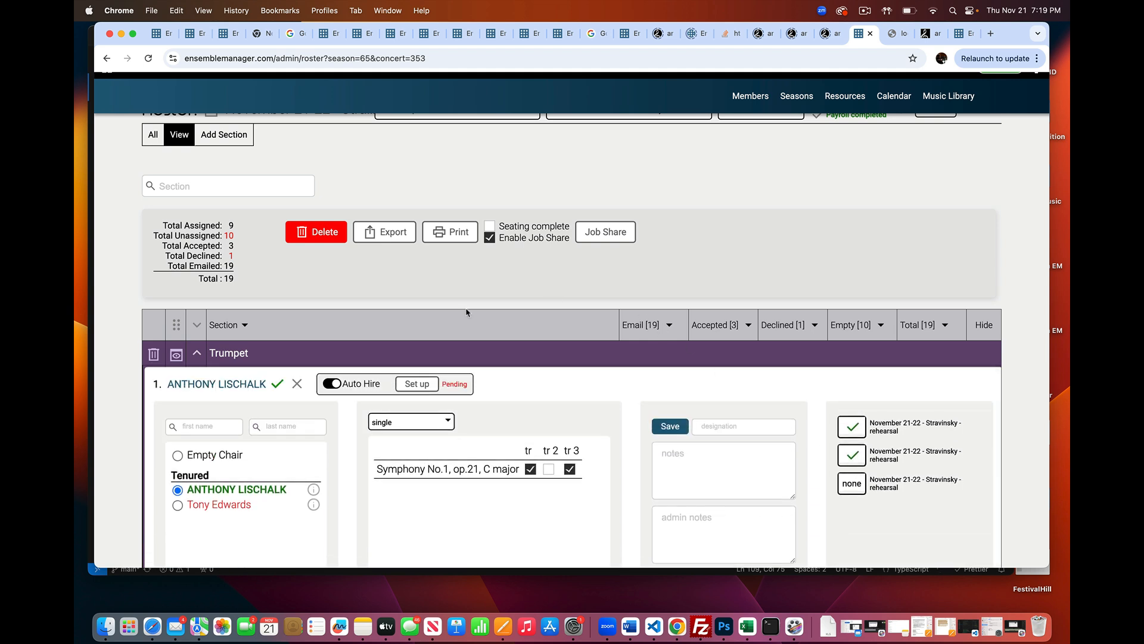
Open the Job Share overview and review the service assignments across all sections
click(607, 236)
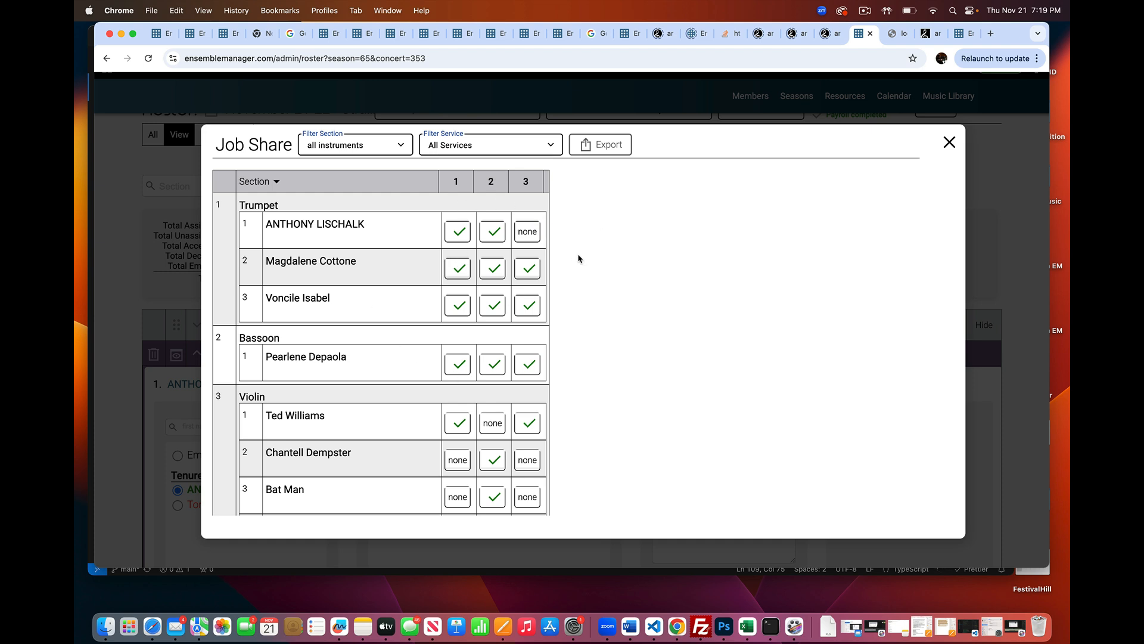
scroll(379, 334, down, 10)
scroll(379, 333, up, 10)
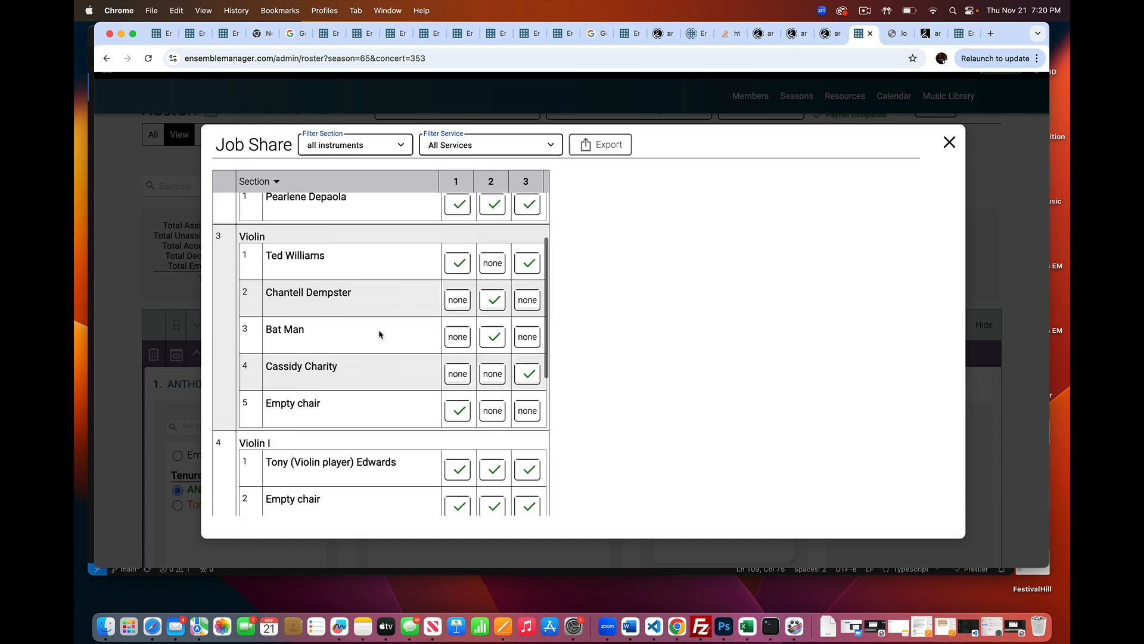
scroll(379, 333, down, 10)
scroll(379, 333, up, 10)
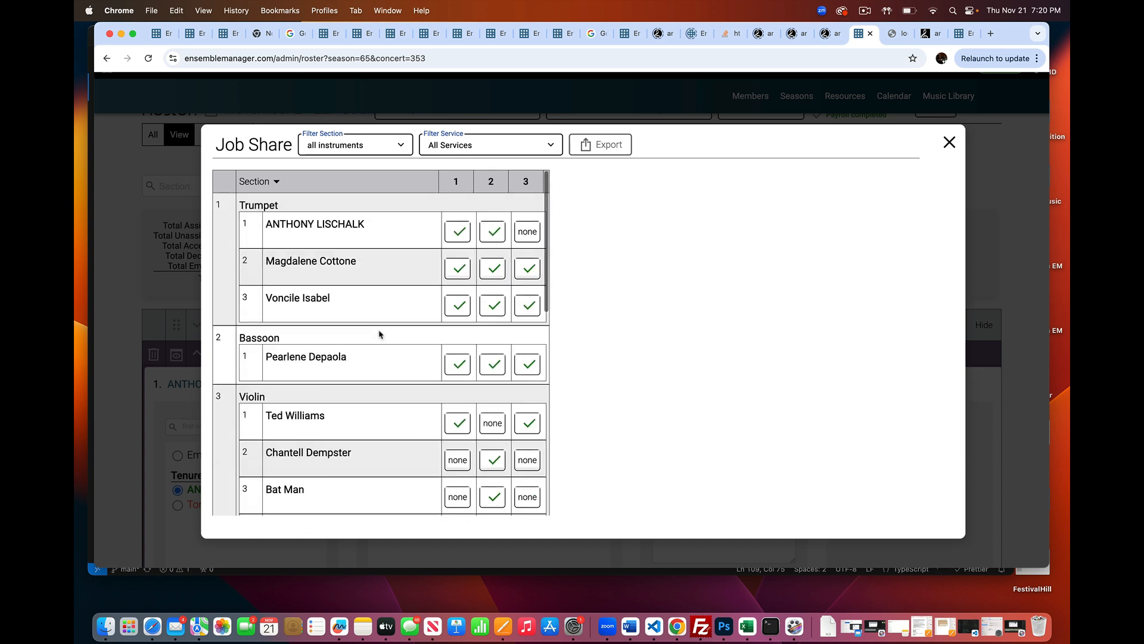
Filter the Job Share overview to the Violin section and the first Stravinsky rehearsal service, and close it after viewing
click(361, 146)
click(333, 205)
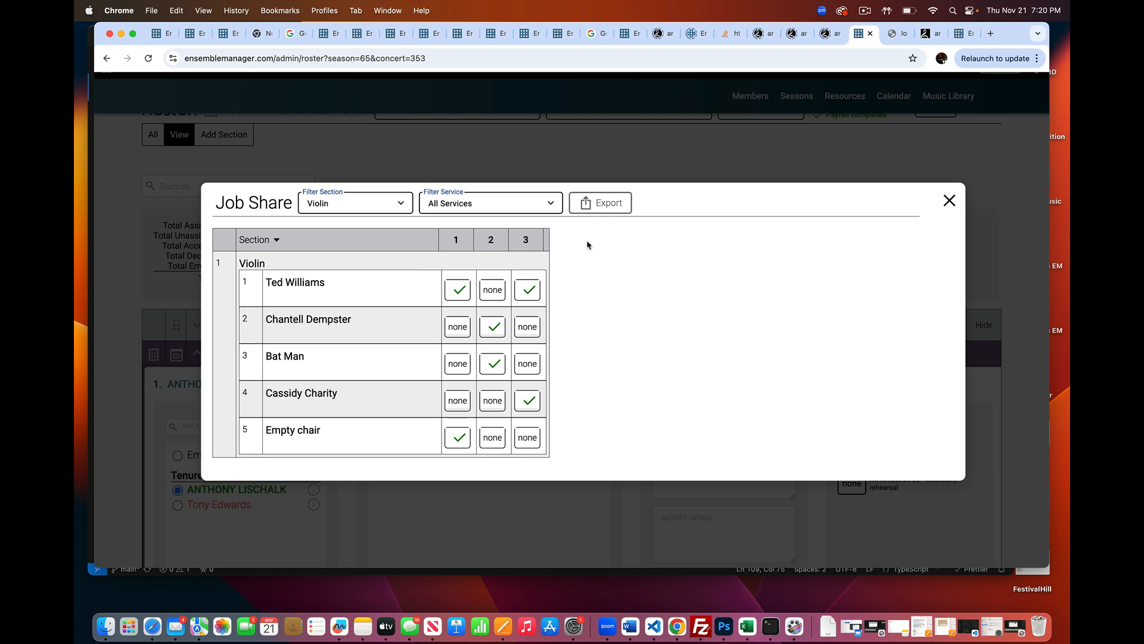
click(469, 204)
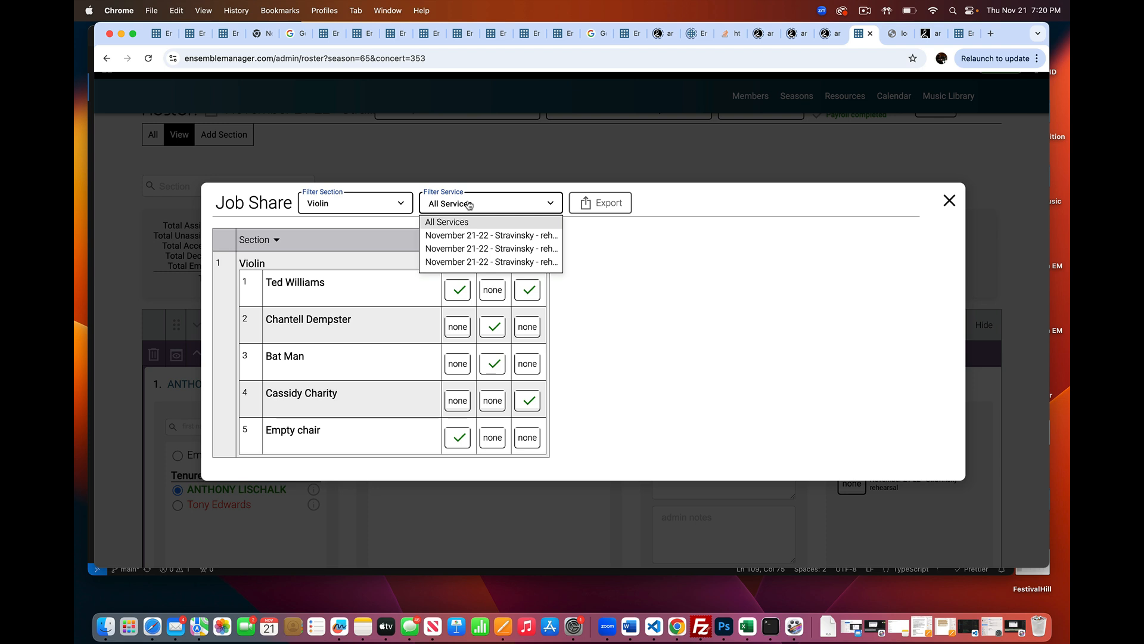
click(470, 237)
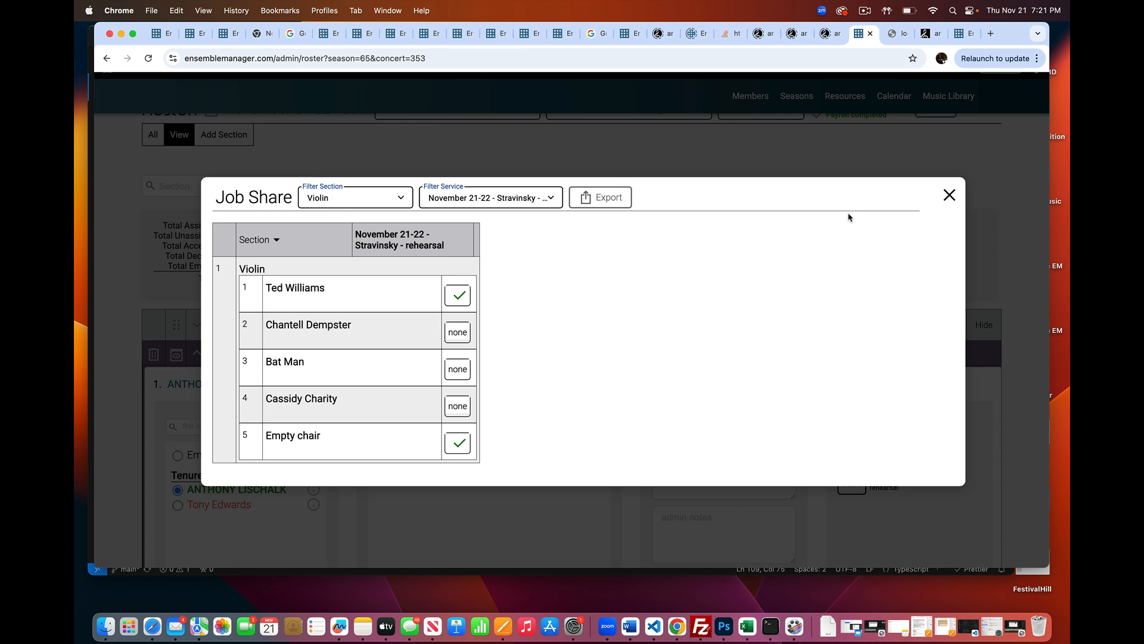
click(950, 196)
scroll(813, 202, up, 2)
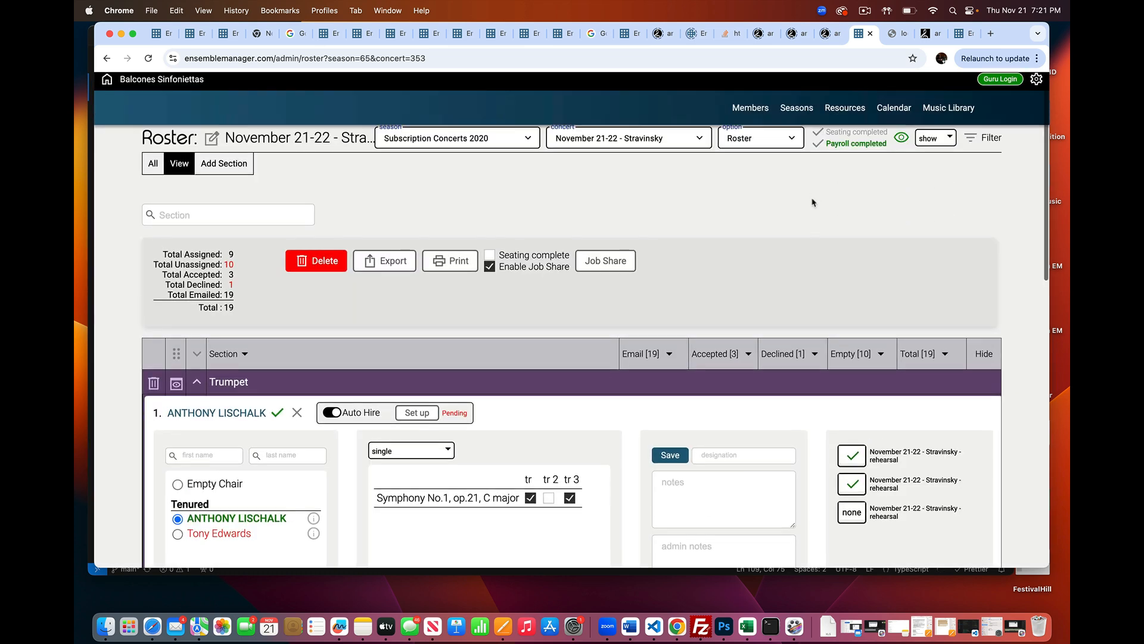